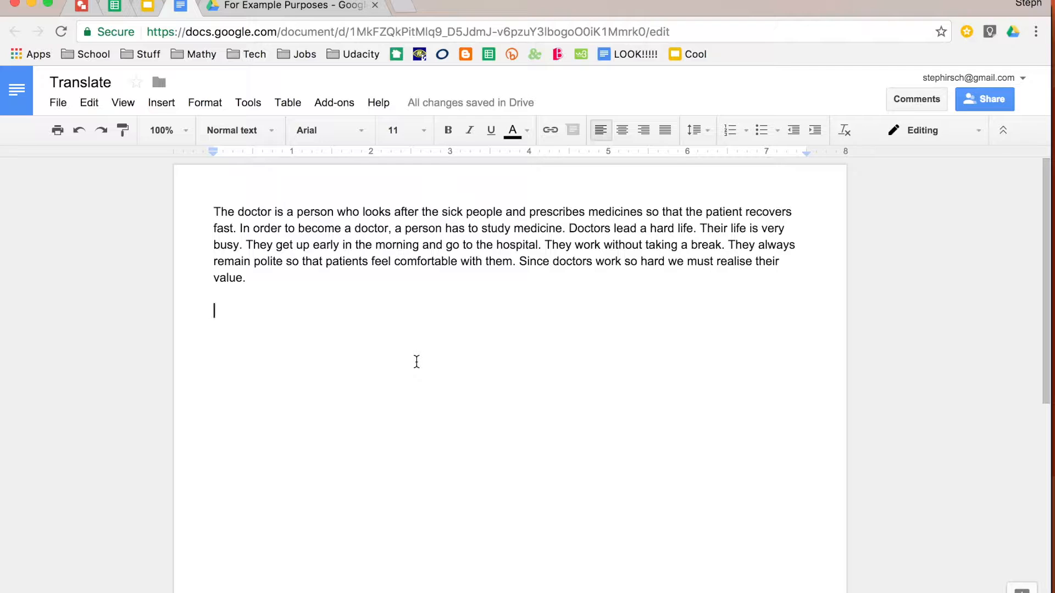
Create a translated copy of the document in Nepali, keeping the default title Translated copy of Translate.
{"action": "left_click_drag", "start_coordinate": [203, 210], "coordinate": [357, 387]}
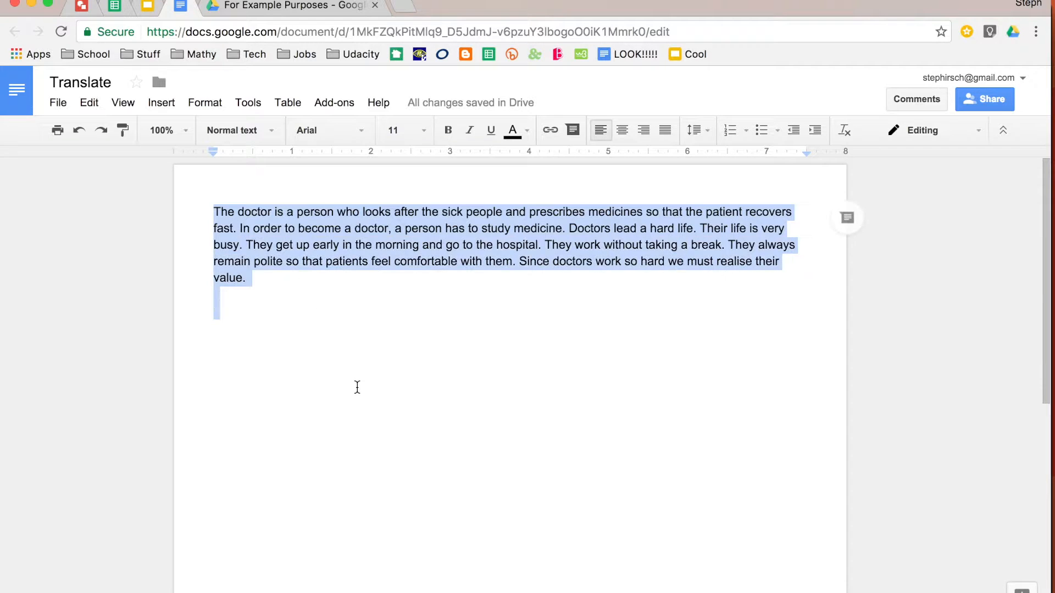
{"action": "left_click", "coordinate": [358, 388]}
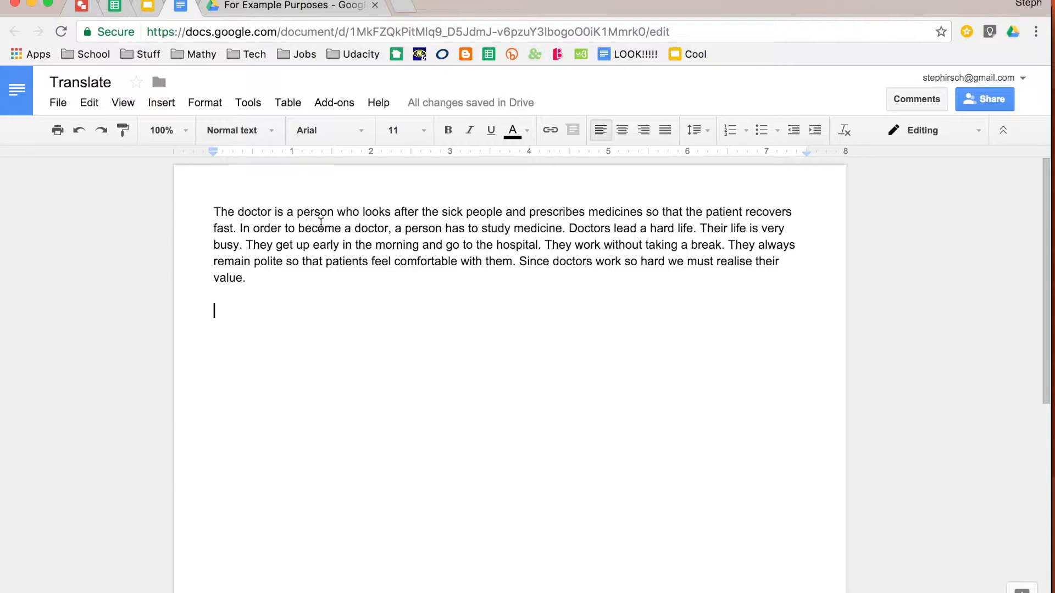
{"action": "left_click", "coordinate": [252, 105]}
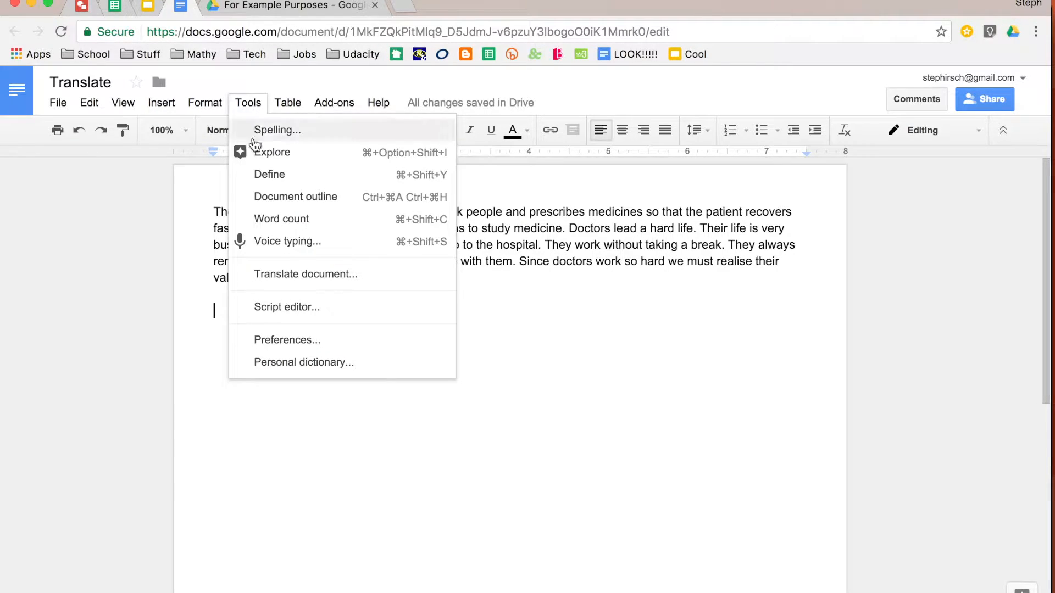
{"action": "left_click", "coordinate": [255, 280]}
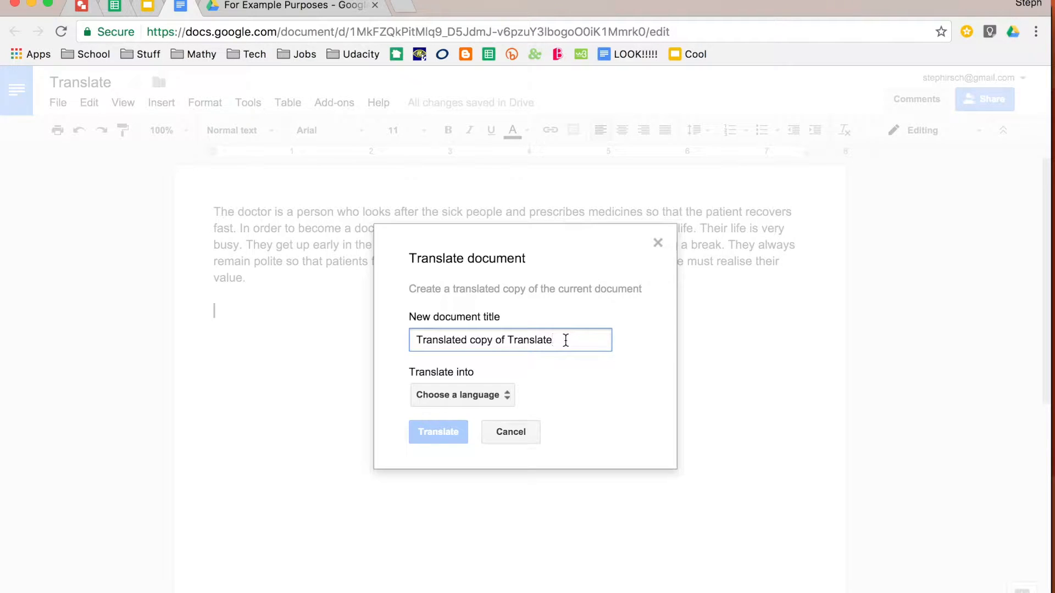
{"action": "left_click", "coordinate": [496, 399]}
{"action": "scroll", "coordinate": [522, 483], "scroll_direction": "down", "scroll_amount": 4}
{"action": "scroll", "coordinate": [524, 484], "scroll_direction": "down", "scroll_amount": 12}
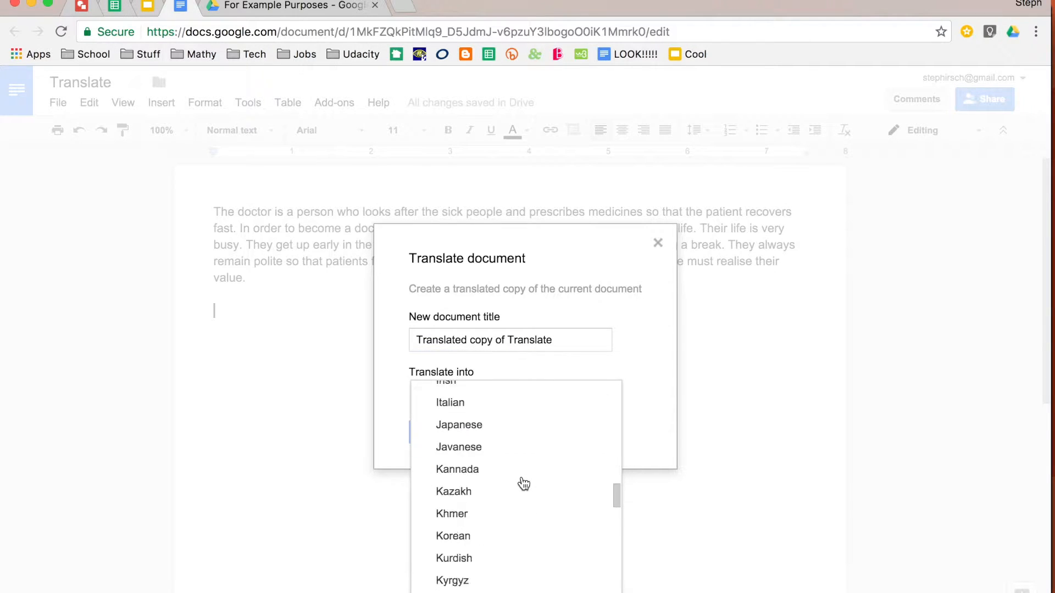
{"action": "scroll", "coordinate": [524, 484], "scroll_direction": "down", "scroll_amount": 10}
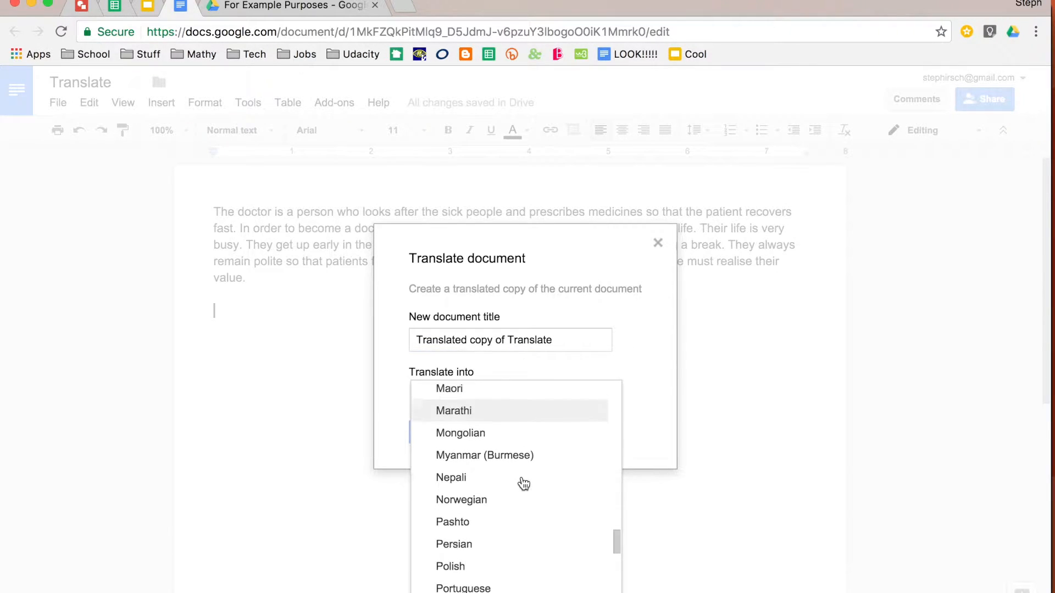
{"action": "left_click", "coordinate": [533, 479]}
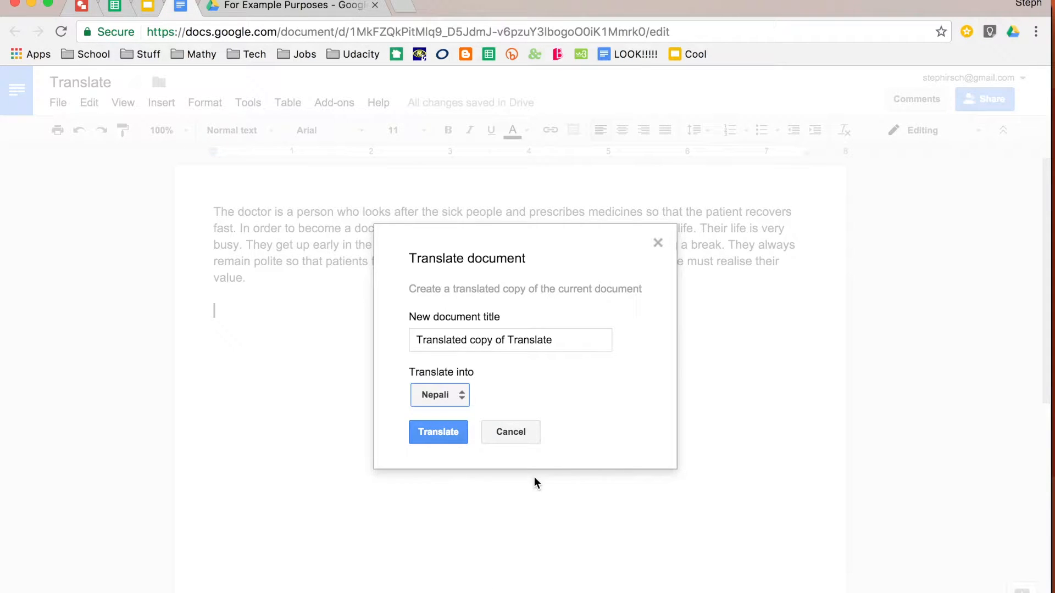
{"action": "left_click", "coordinate": [454, 437]}
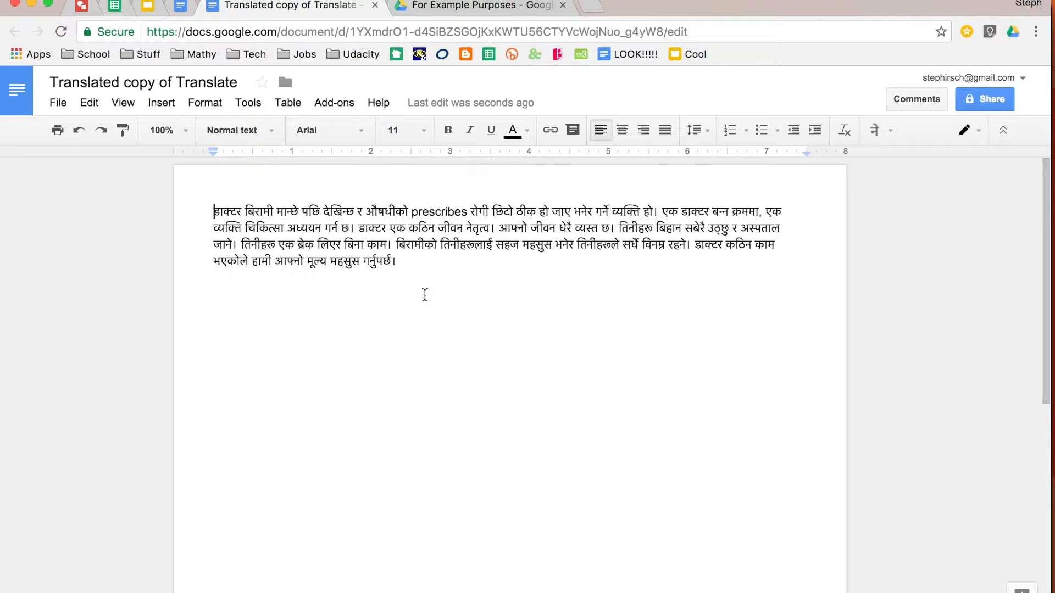
{"action": "left_click_drag", "start_coordinate": [417, 266], "coordinate": [160, 203]}
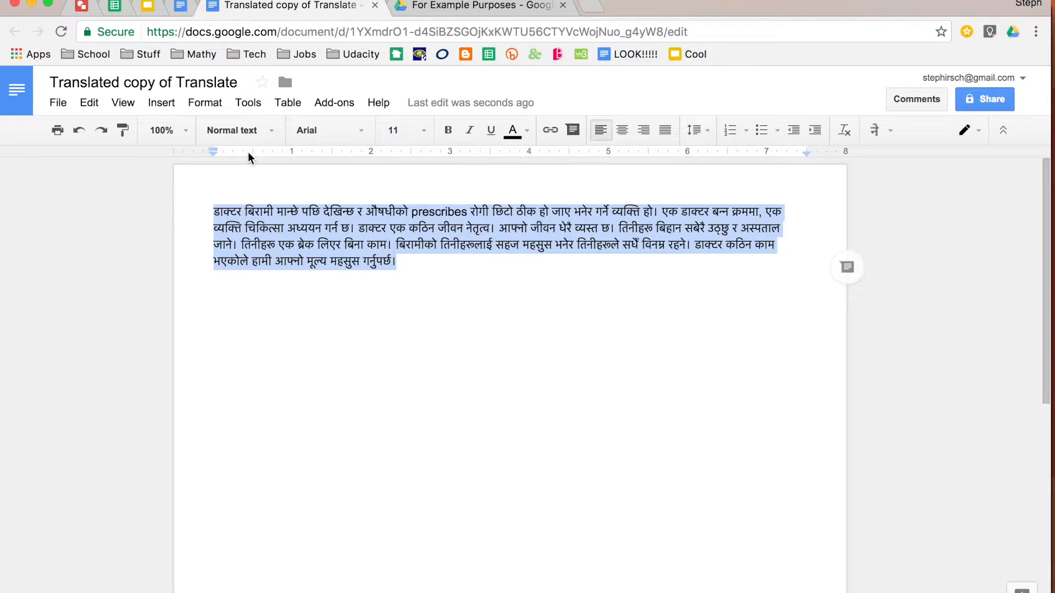
{"action": "left_click", "coordinate": [256, 111]}
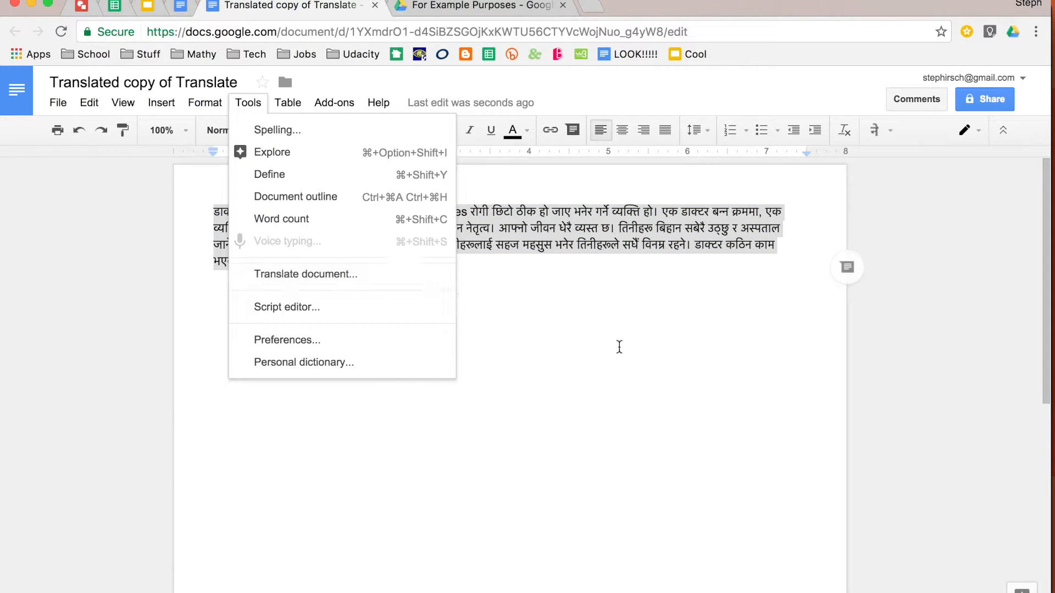
{"action": "left_click", "coordinate": [619, 346]}
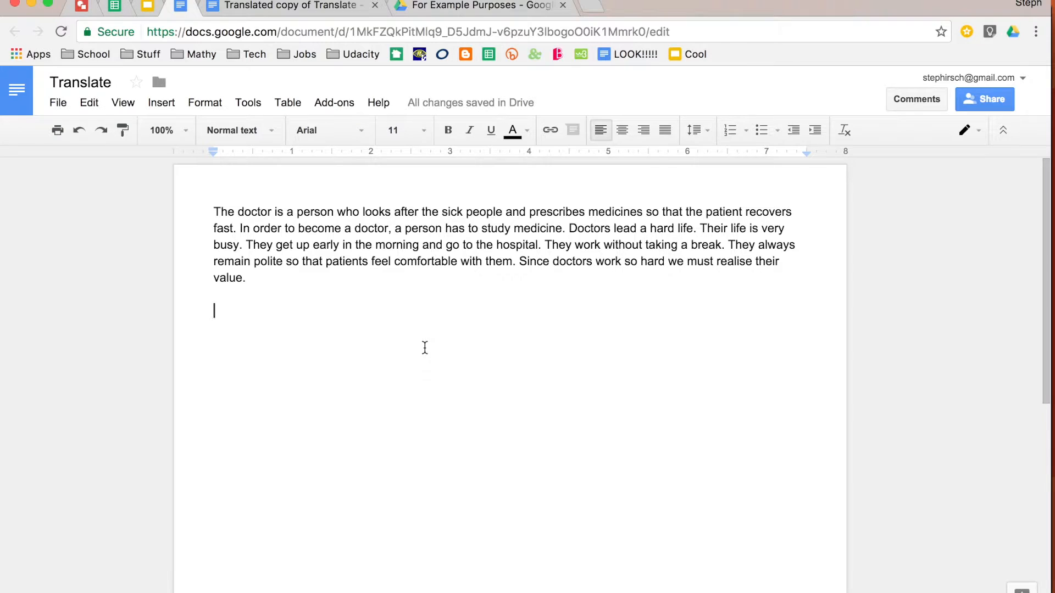
Set the document language to 中文（中国）.
{"action": "left_click", "coordinate": [61, 106]}
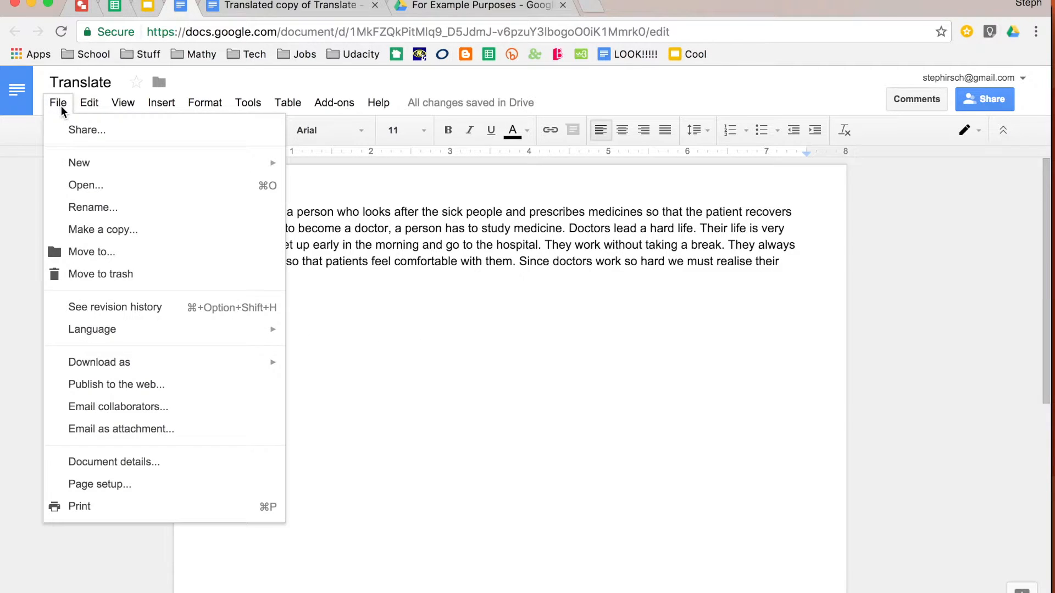
{"action": "mouse_move", "coordinate": [99, 336]}
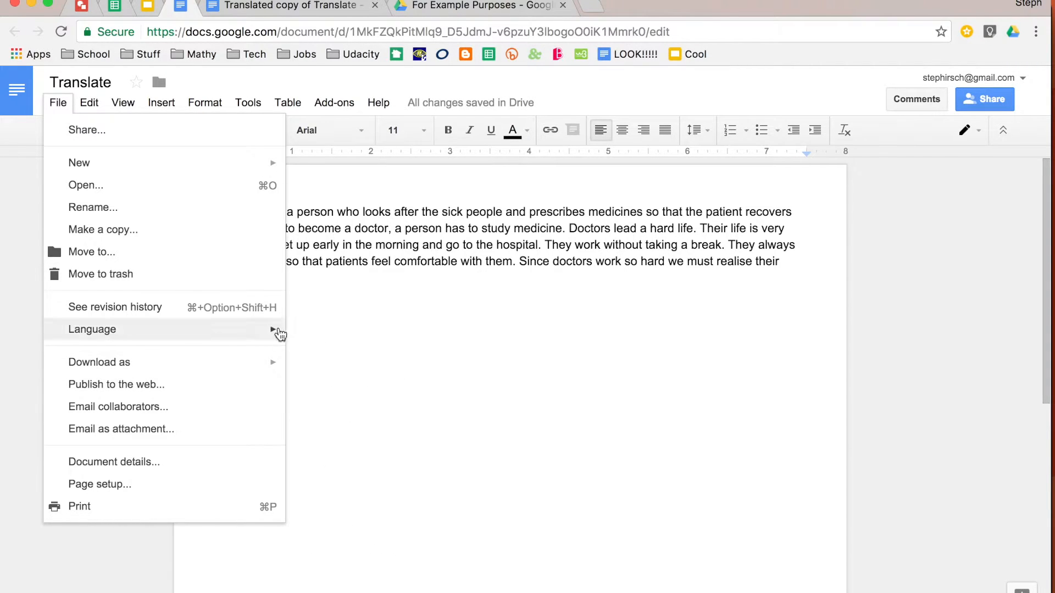
{"action": "scroll", "coordinate": [393, 377], "scroll_direction": "up", "scroll_amount": 3}
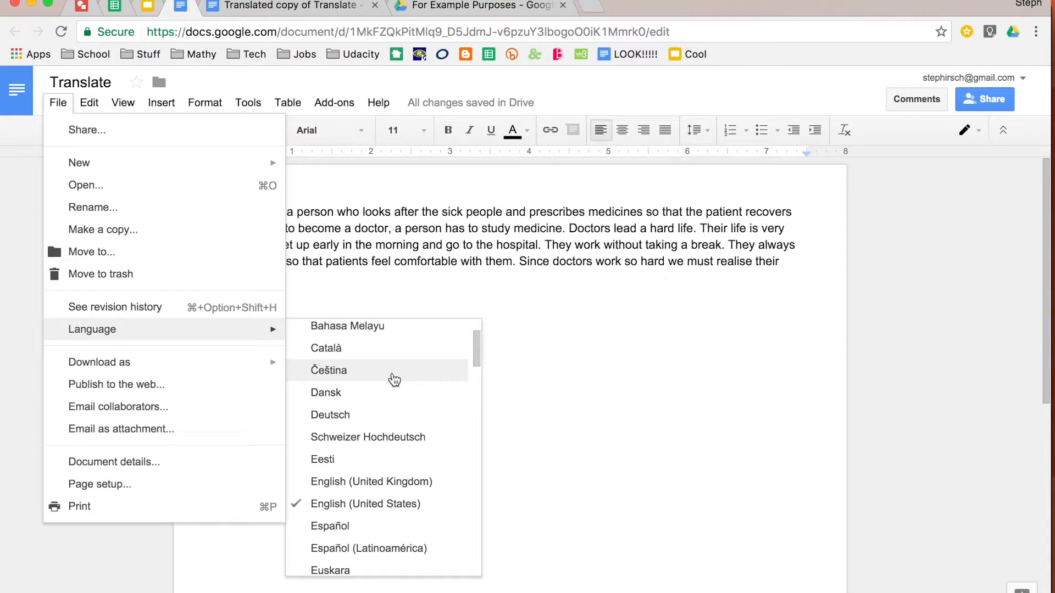
{"action": "scroll", "coordinate": [395, 380], "scroll_direction": "down", "scroll_amount": 3}
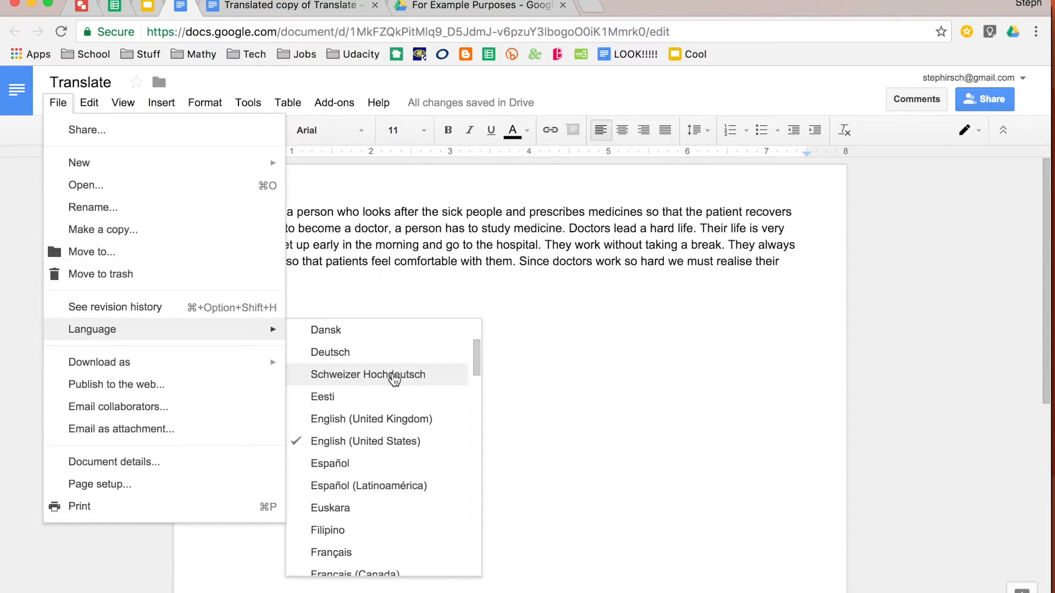
{"action": "scroll", "coordinate": [394, 380], "scroll_direction": "down", "scroll_amount": 4}
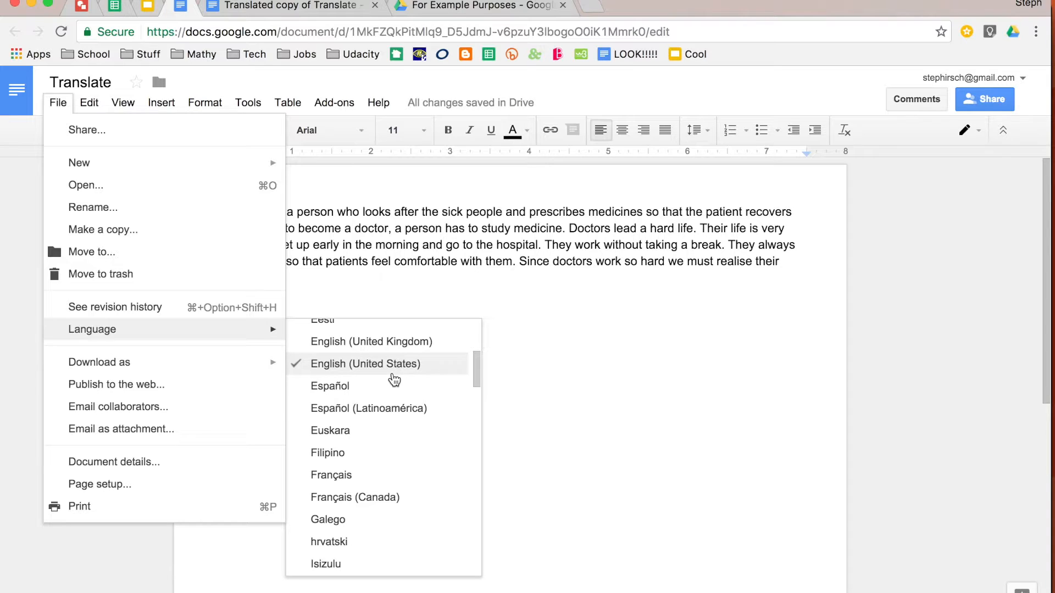
{"action": "scroll", "coordinate": [395, 381], "scroll_direction": "down", "scroll_amount": 10}
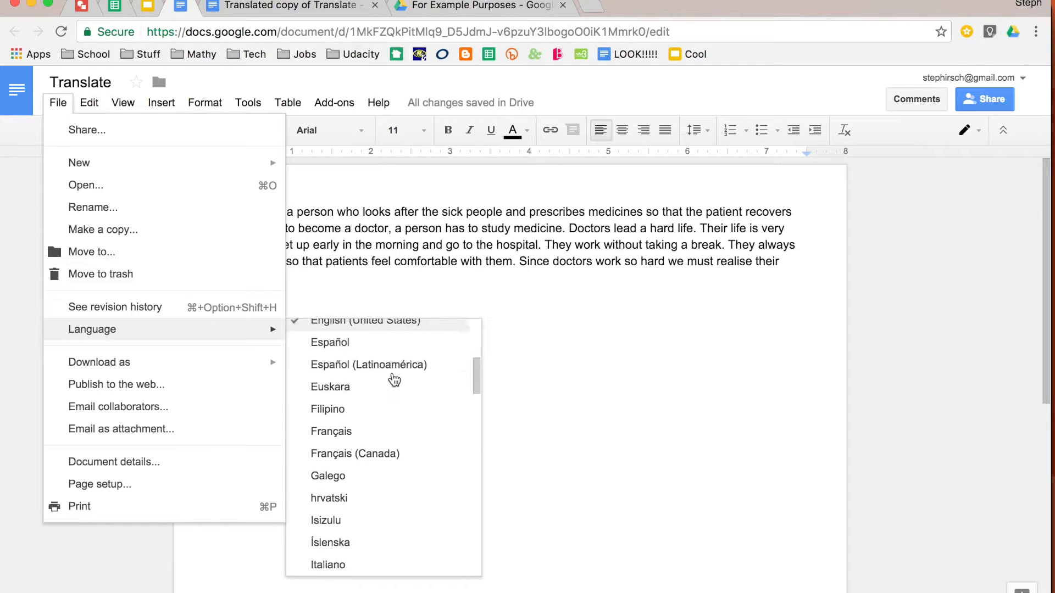
{"action": "scroll", "coordinate": [395, 381], "scroll_direction": "down", "scroll_amount": 11}
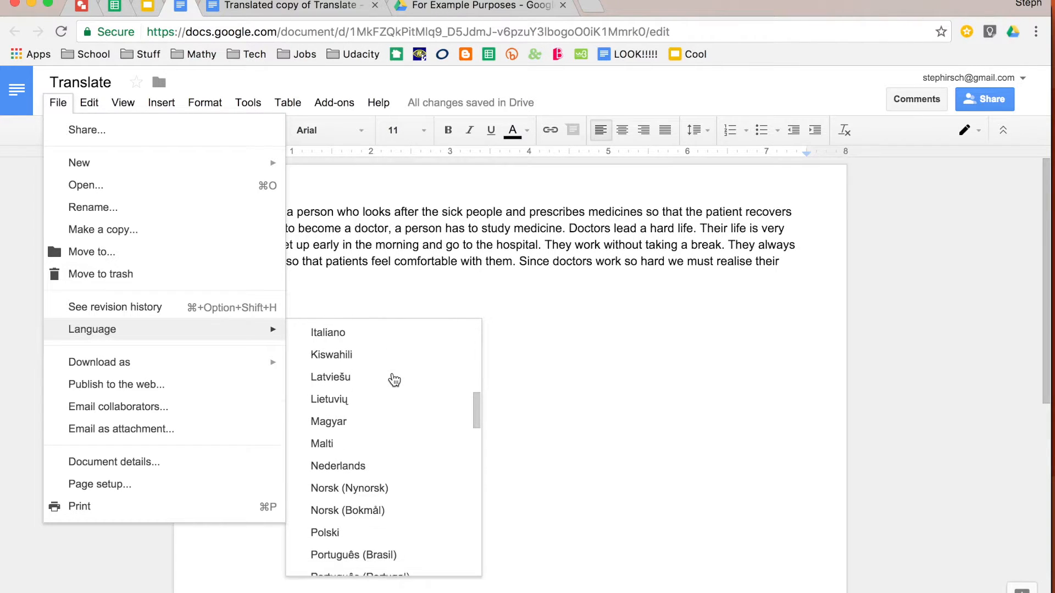
{"action": "scroll", "coordinate": [395, 380], "scroll_direction": "down", "scroll_amount": 16}
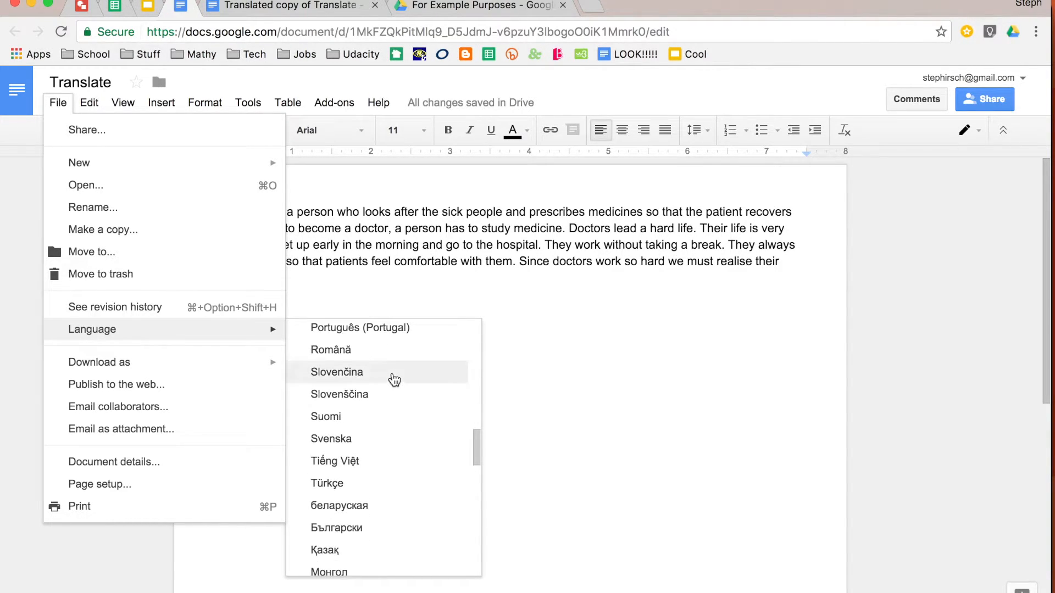
{"action": "scroll", "coordinate": [395, 381], "scroll_direction": "down", "scroll_amount": 16}
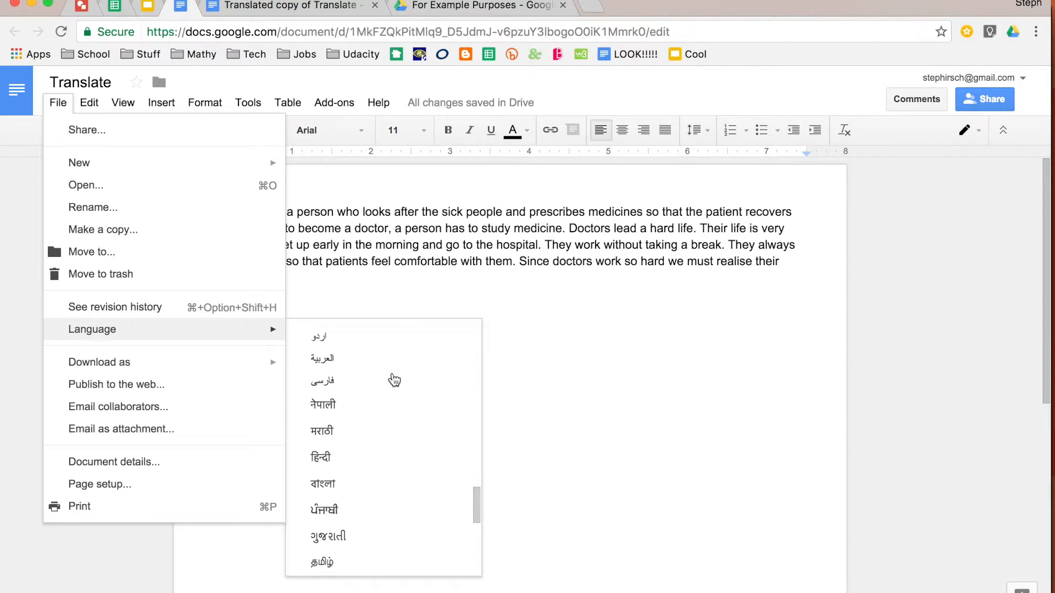
{"action": "scroll", "coordinate": [395, 380], "scroll_direction": "down", "scroll_amount": 3}
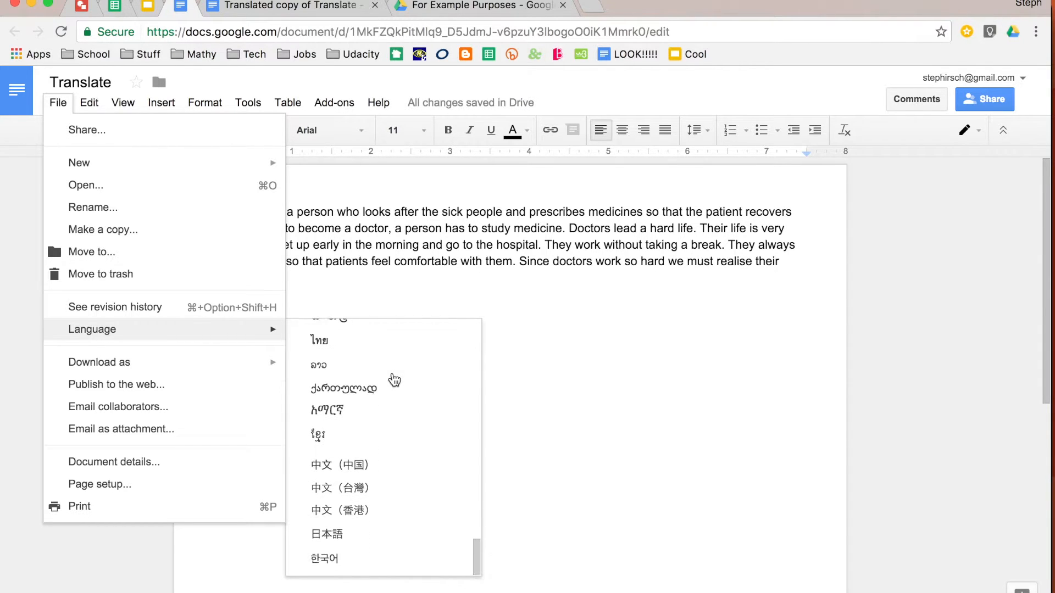
{"action": "left_click", "coordinate": [390, 474]}
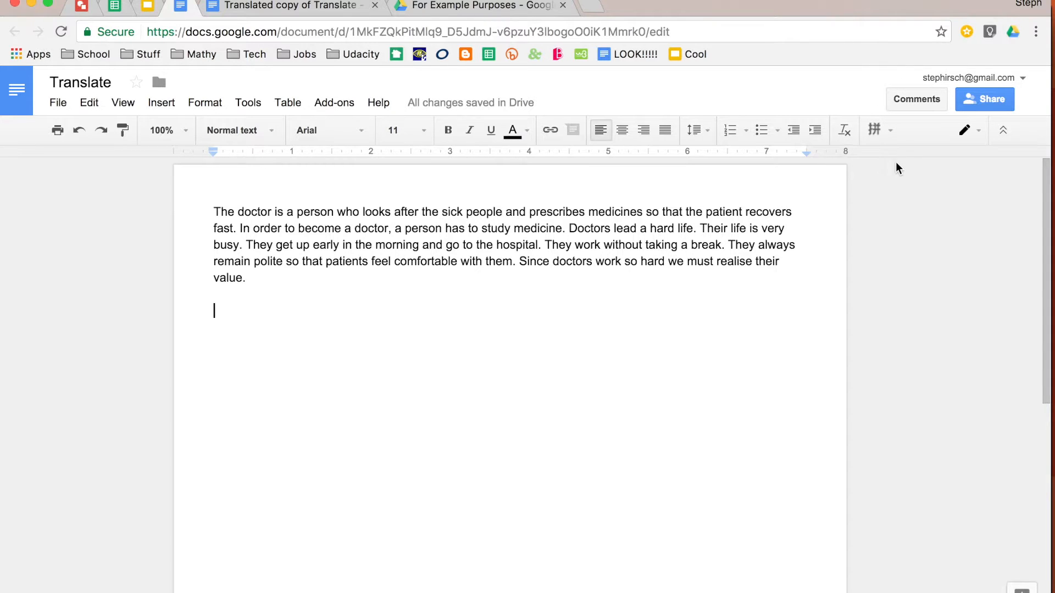
Switch the input tool to 拼音 pinyin input and reposition its floating toolbar near the text.
{"action": "left_click", "coordinate": [889, 131]}
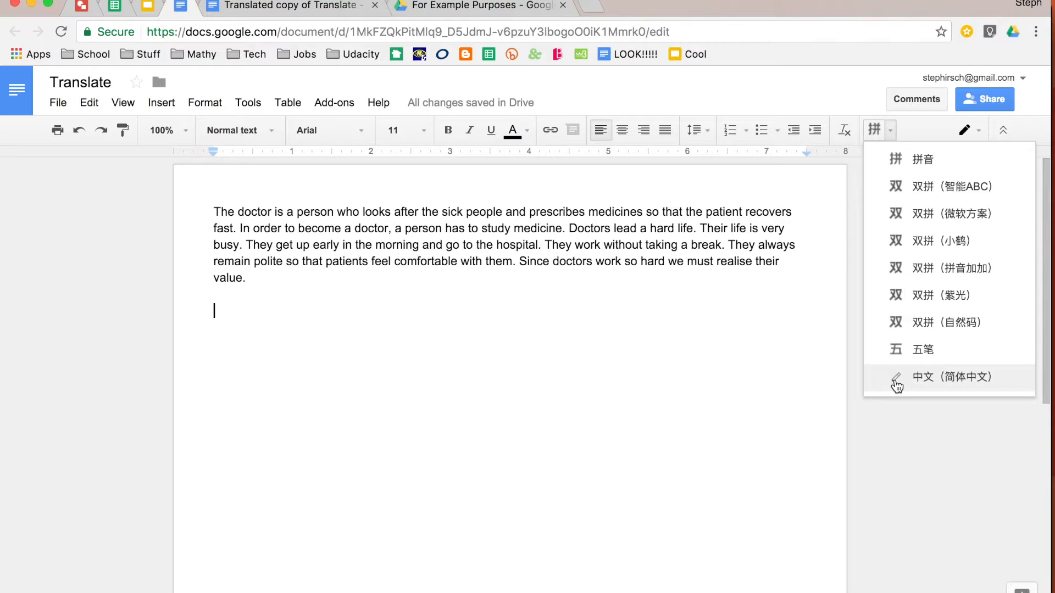
{"action": "left_click", "coordinate": [928, 159]}
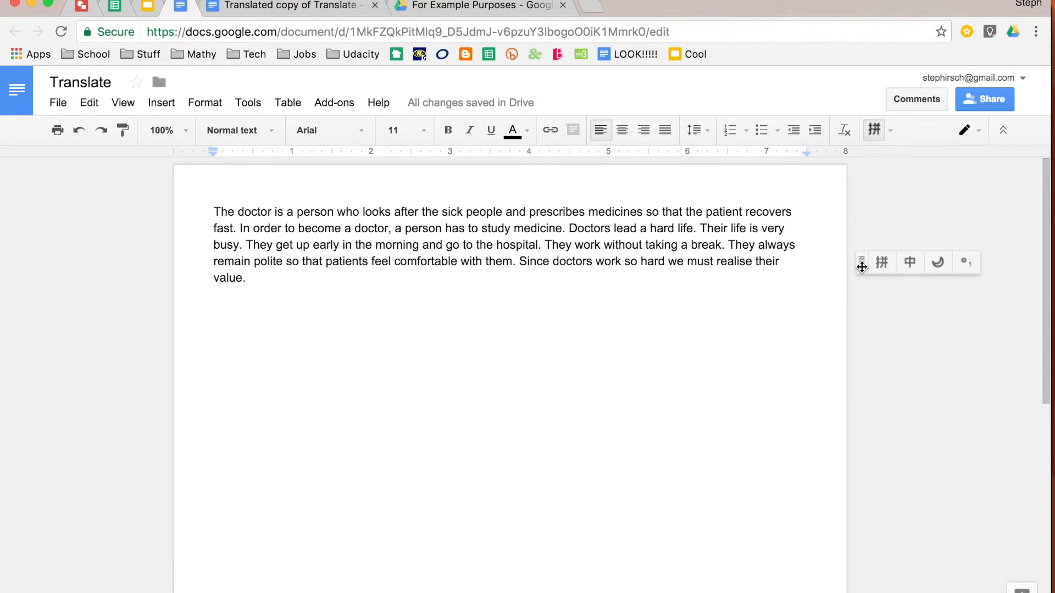
{"action": "left_click_drag", "start_coordinate": [861, 267], "coordinate": [737, 333]}
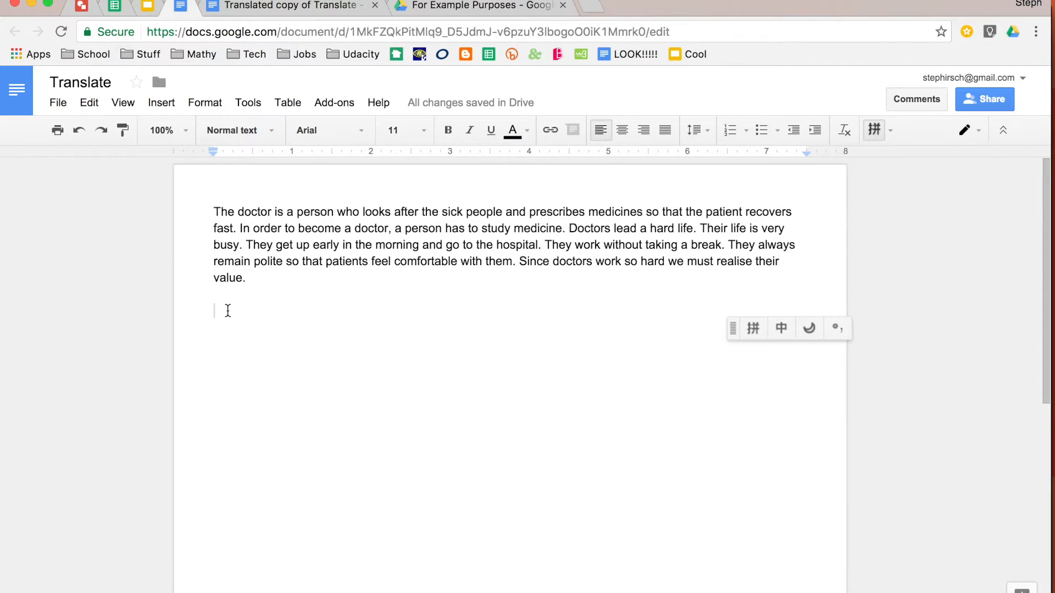
Type the in pinyin, insert the 她 candidate, and delete the inserted text again.
{"action": "type", "text": "the"}
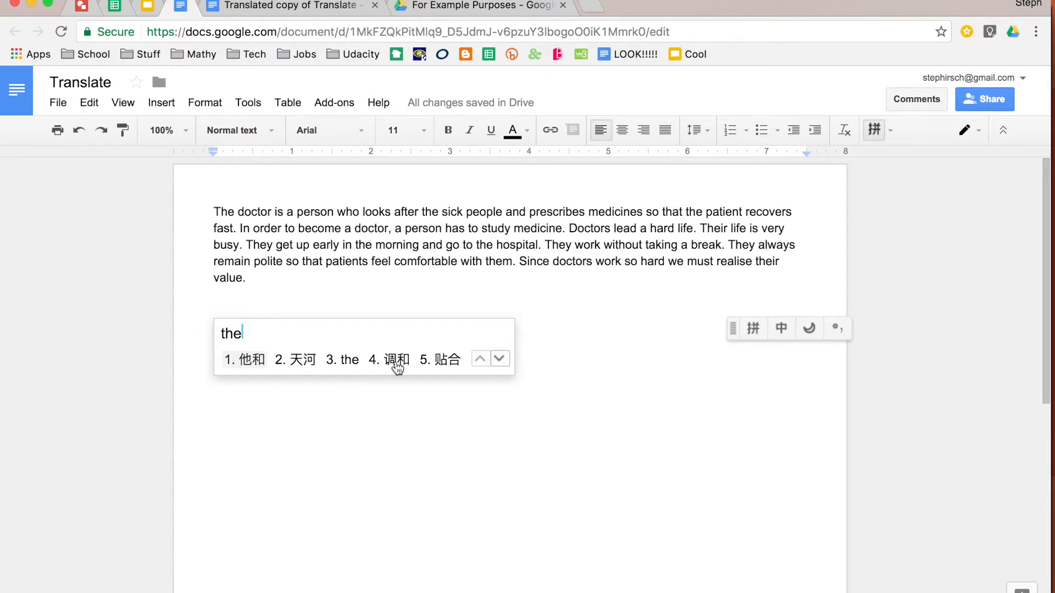
{"action": "left_click", "coordinate": [499, 359]}
{"action": "left_click", "coordinate": [499, 360]}
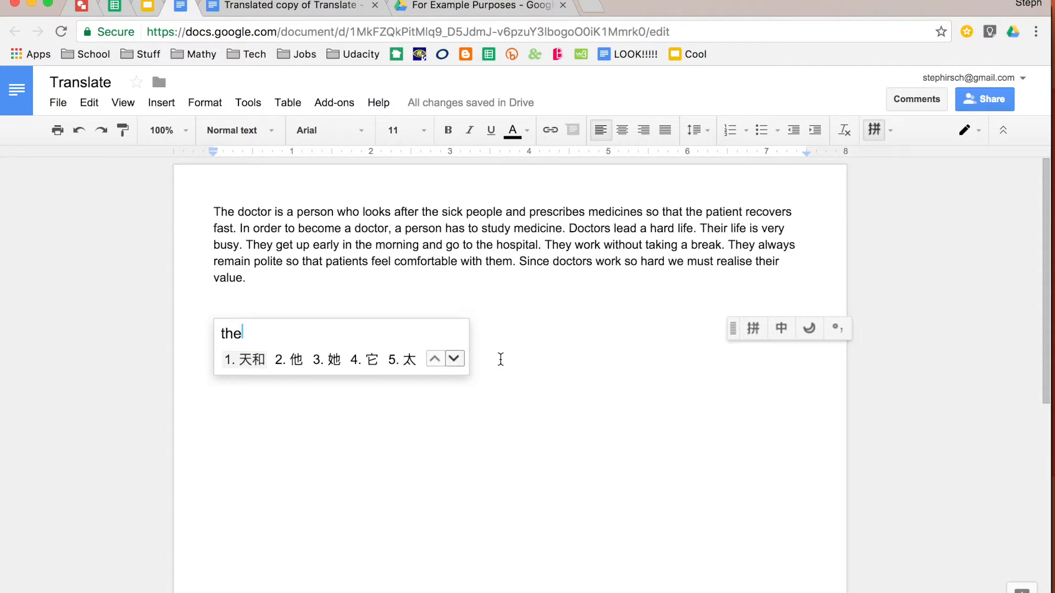
{"action": "left_click", "coordinate": [333, 363]}
{"action": "key", "text": "BackSpace"}
{"action": "key", "text": "BackSpace"}
{"action": "key", "text": "BackSpace"}
{"action": "key", "text": "BackSpace"}
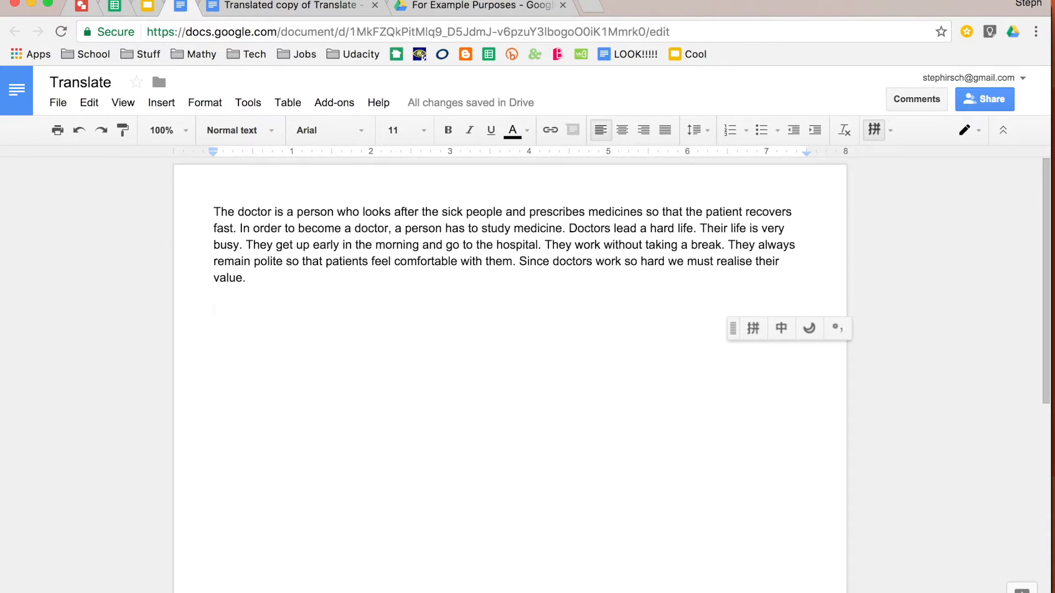
Type moon in pinyin and insert the 莫 candidate on the empty line.
{"action": "type", "text": "moon"}
{"action": "left_click", "coordinate": [301, 361]}
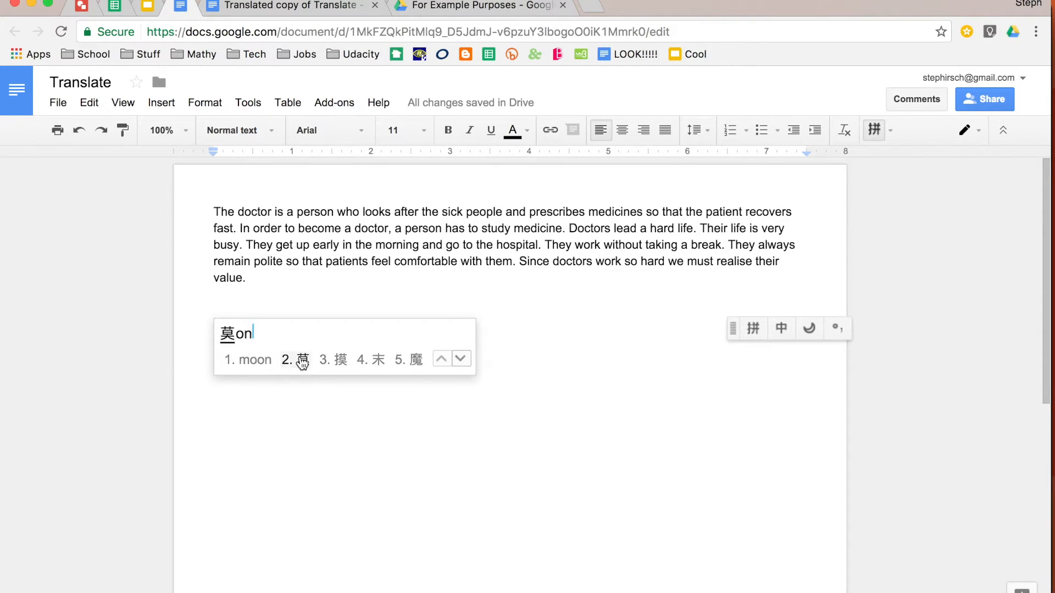
{"action": "key", "text": "space"}
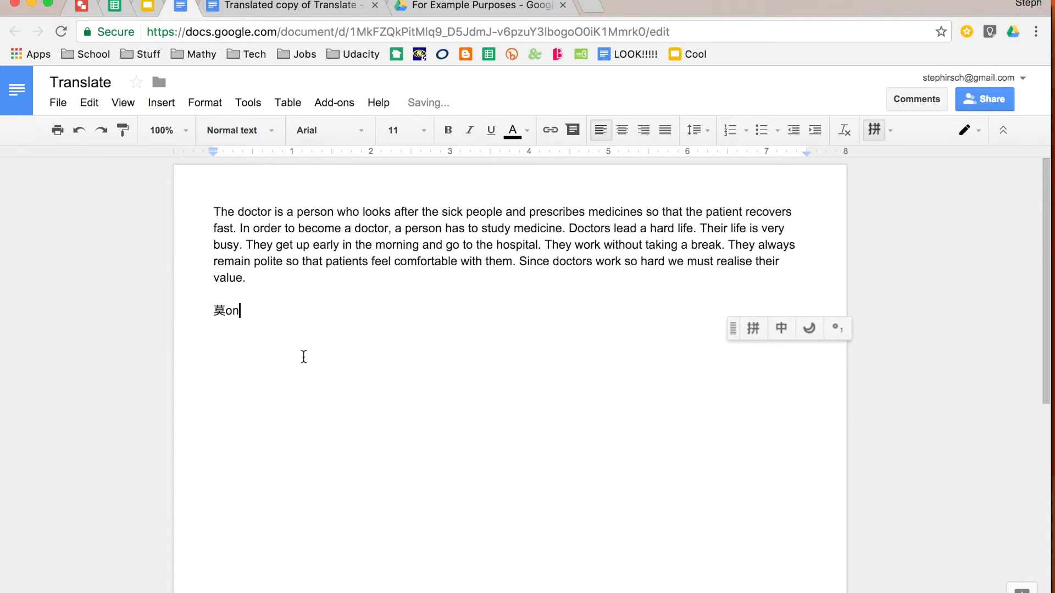
Switch to the 中文（简体中文） handwriting input, draw a character, and insert the 凹 candidate.
{"action": "left_click", "coordinate": [889, 136]}
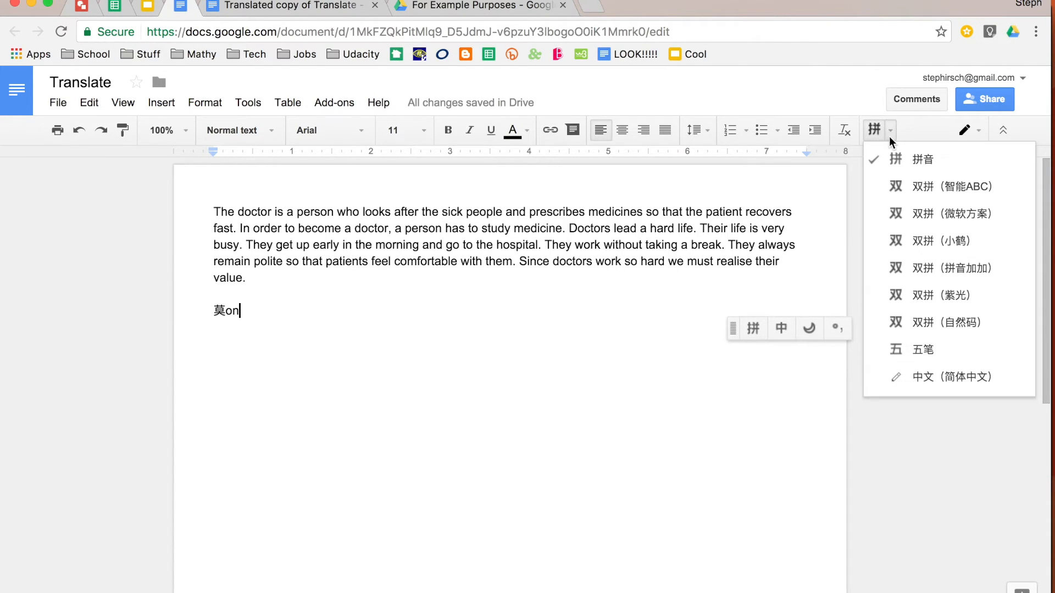
{"action": "left_click", "coordinate": [893, 379]}
{"action": "mouse_move", "coordinate": [820, 461]}
{"action": "left_mouse_down"}
{"action": "mouse_move", "coordinate": [823, 439]}
{"action": "mouse_move", "coordinate": [915, 495]}
{"action": "mouse_move", "coordinate": [798, 502]}
{"action": "mouse_move", "coordinate": [794, 445]}
{"action": "left_mouse_up"}
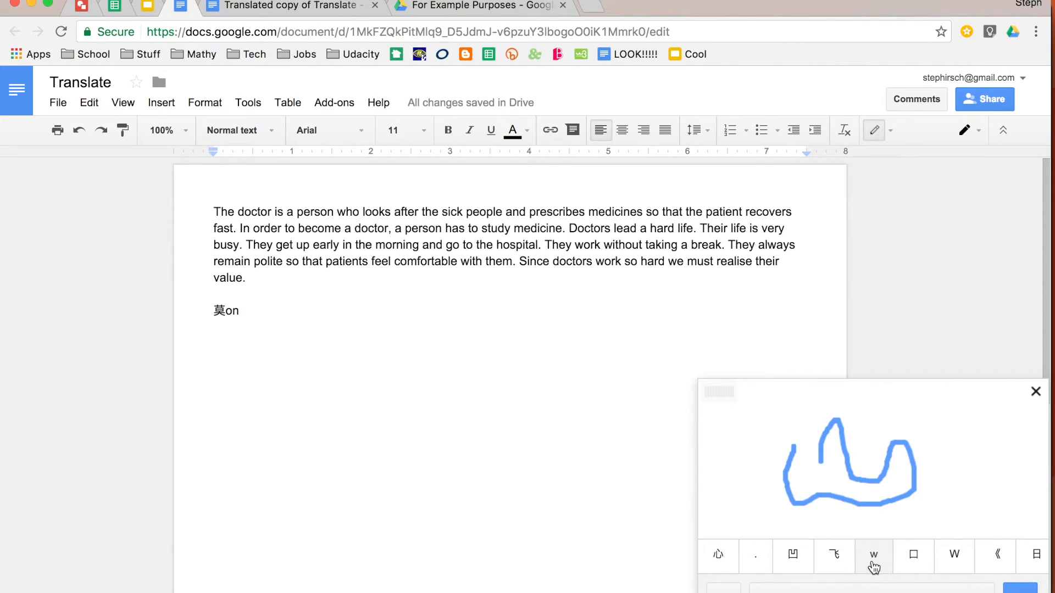
{"action": "left_click", "coordinate": [800, 563]}
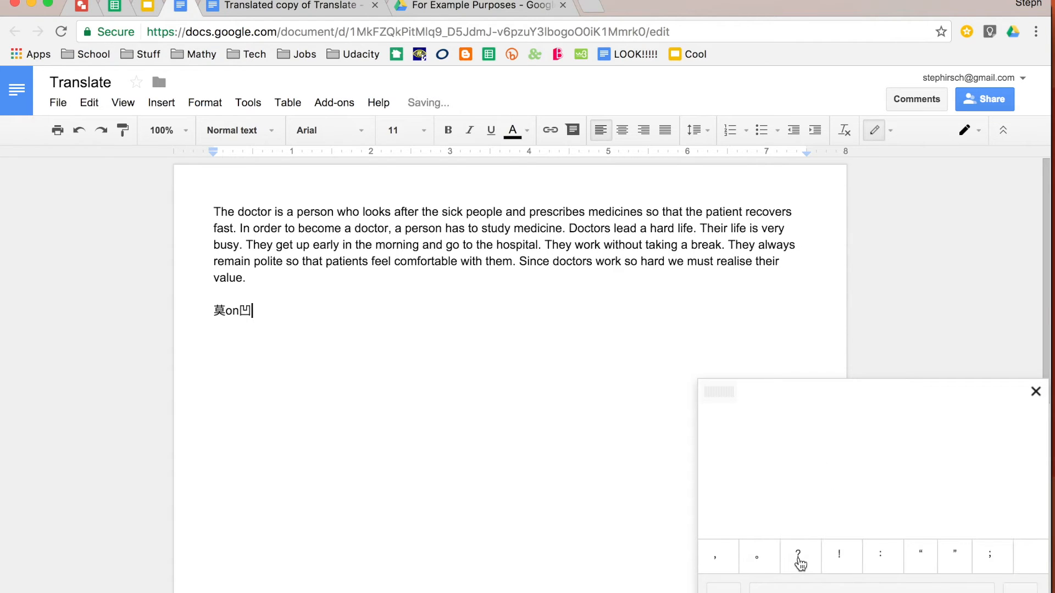